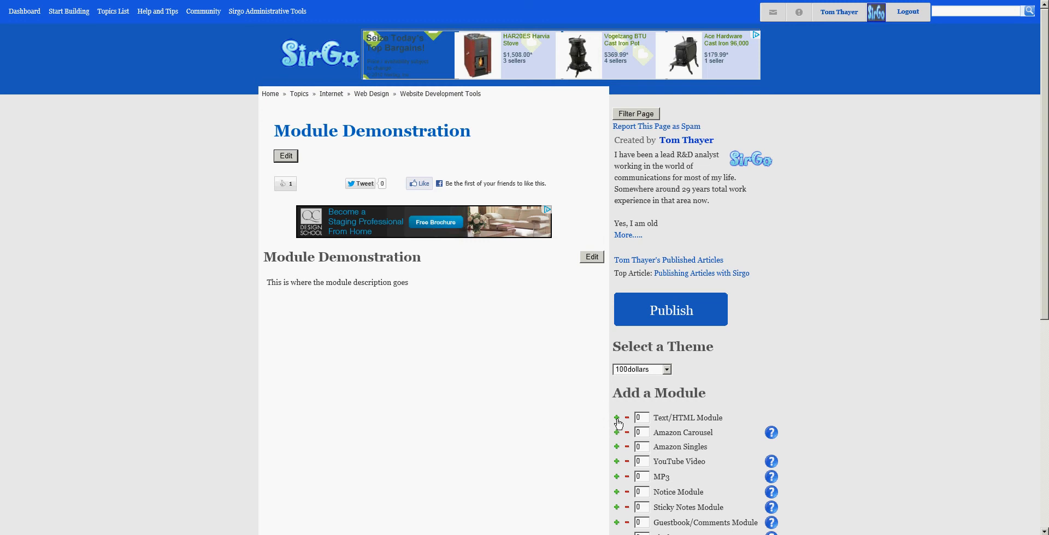
Step: Add one Text/HTML Module to the page and keep it there
click(617, 419)
scroll(689, 444, down, 5)
click(666, 395)
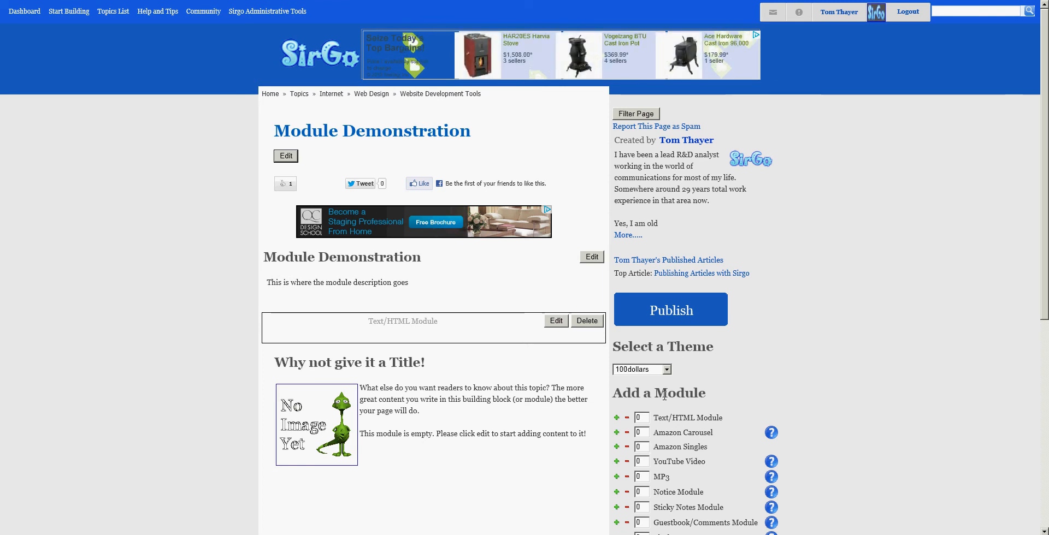
click(588, 323)
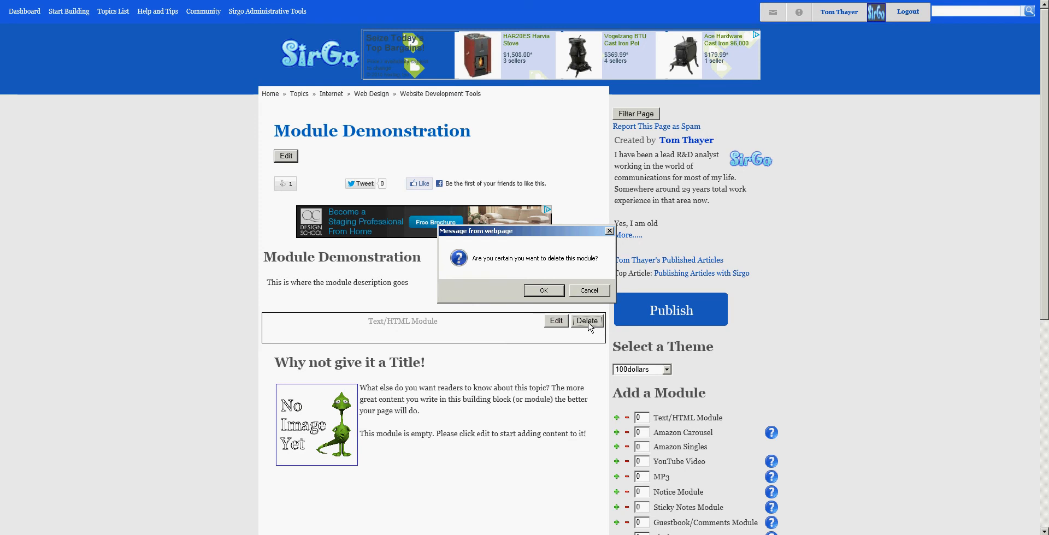
click(589, 291)
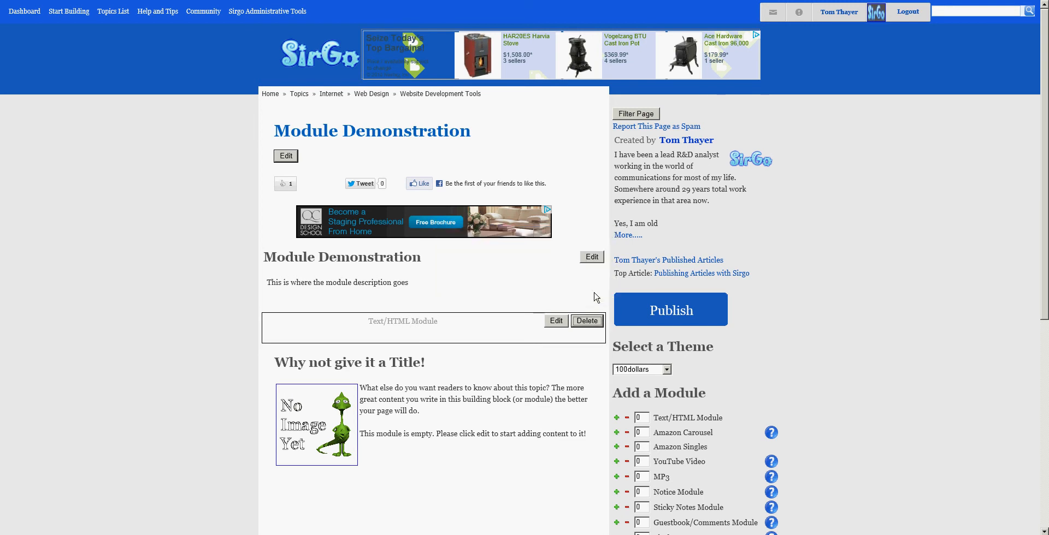
Step: Open the Text/HTML module for editing, move and enlarge the edit window, and make the description area taller
click(556, 322)
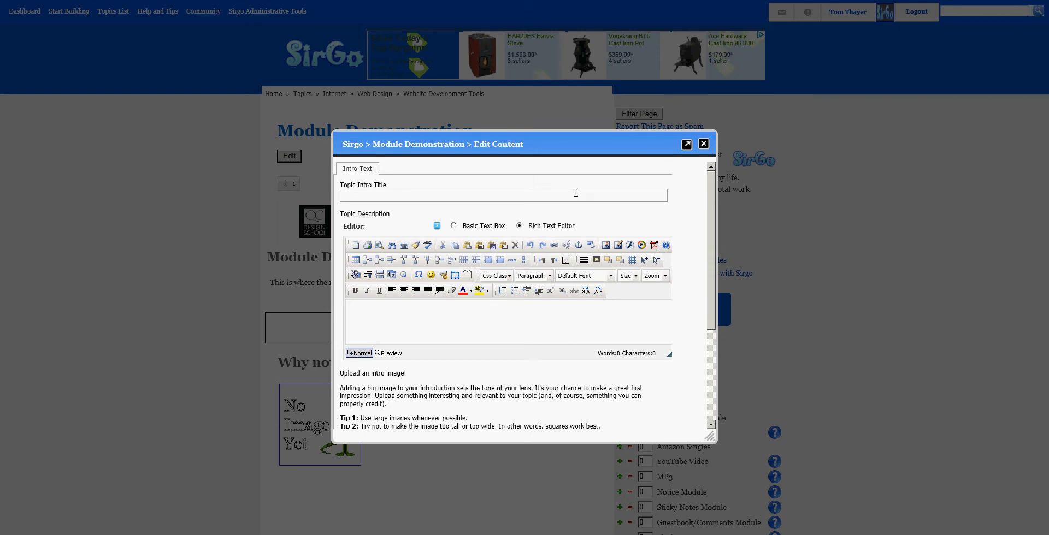
drag(547, 146, 516, 87)
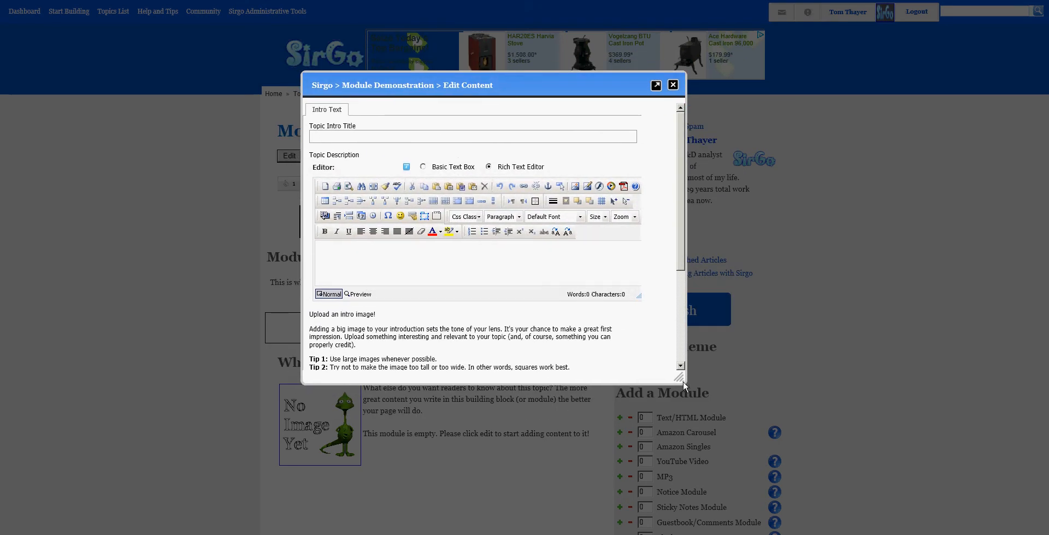
drag(682, 387, 732, 482)
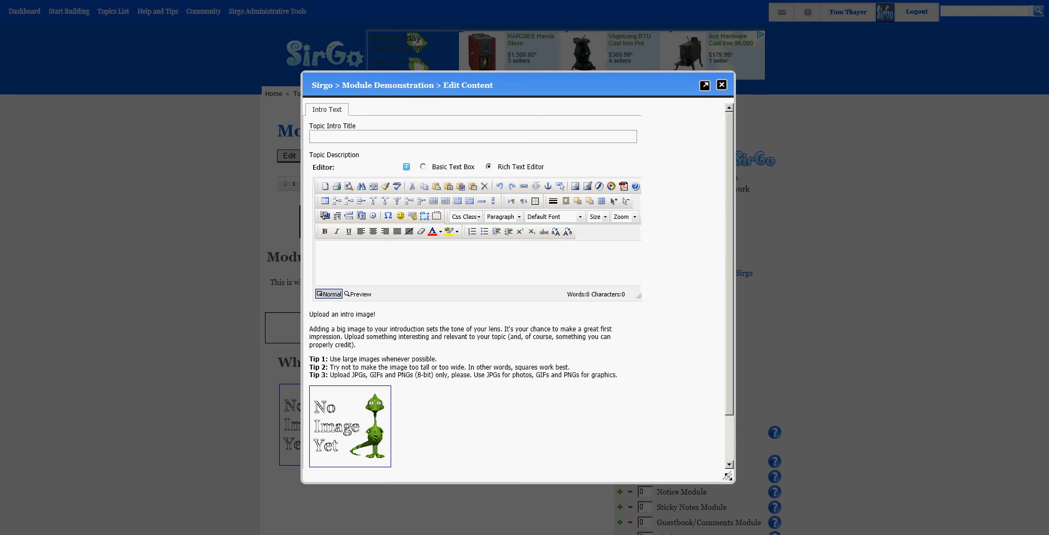
drag(639, 297, 658, 365)
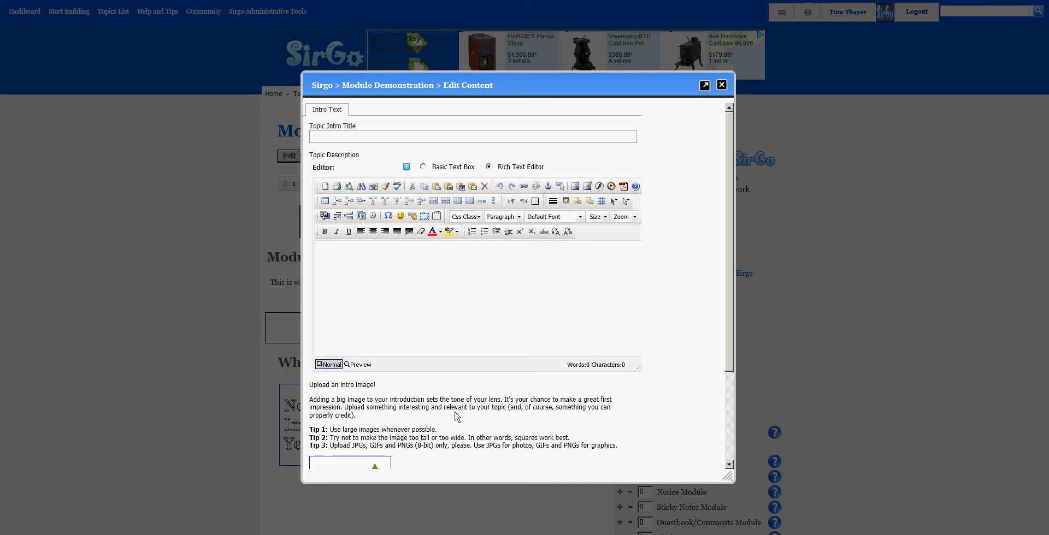
Step: Upload ant.jpg as the module's intro image
scroll(455, 417, down, 3)
scroll(454, 416, down, 2)
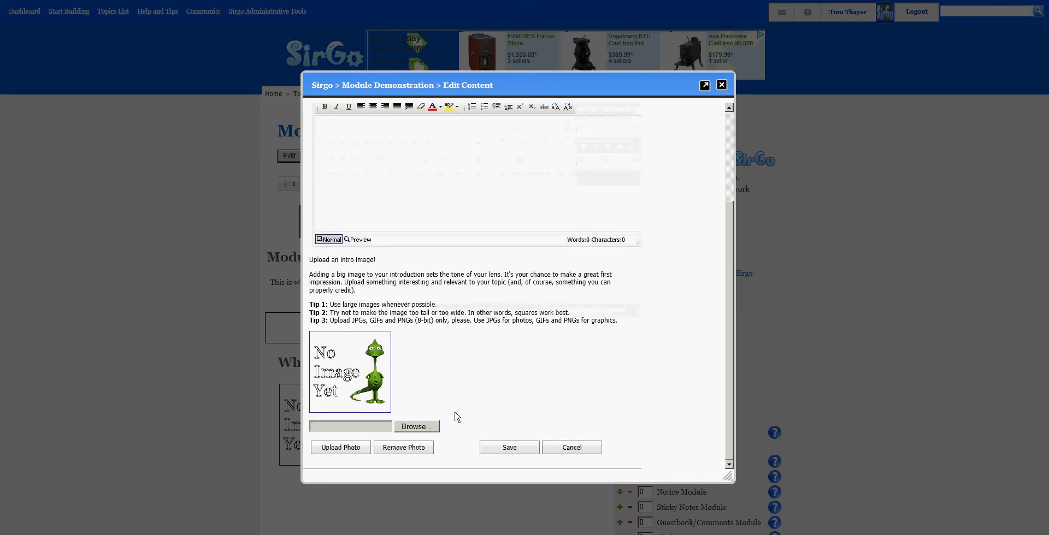
click(410, 428)
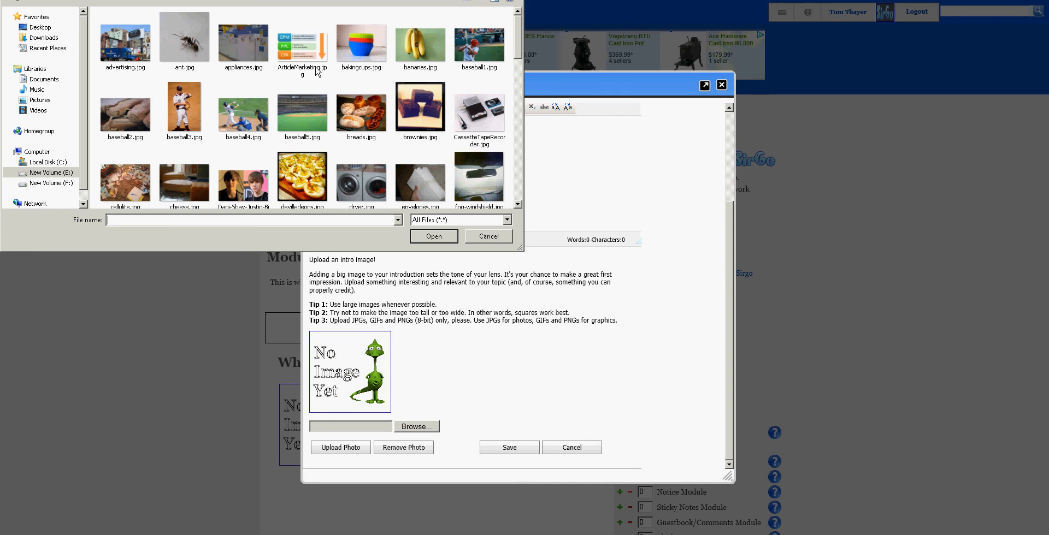
double_click(189, 41)
click(340, 450)
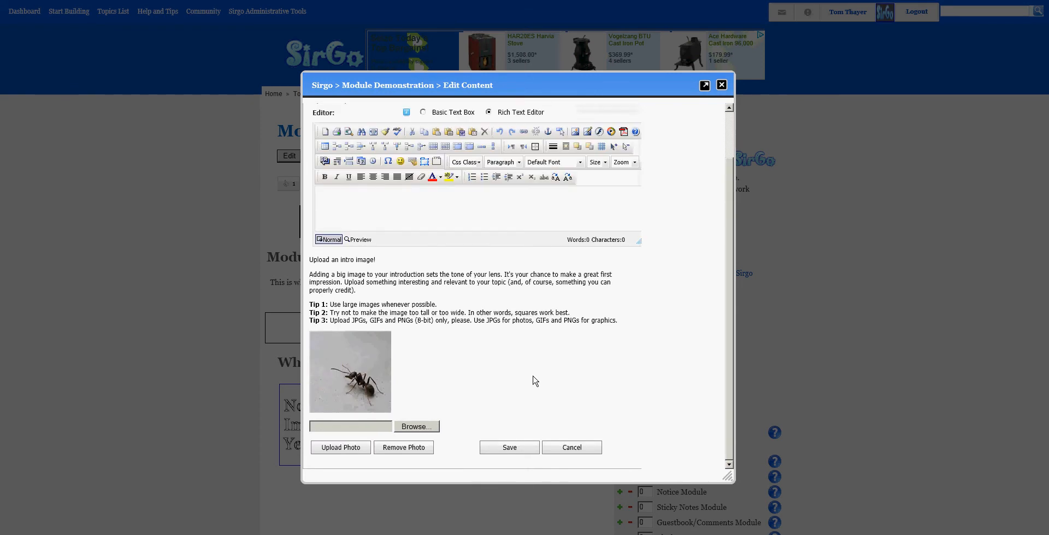
Step: Set the topic intro title to "This is a very nice Ant"
scroll(535, 381, up, 1)
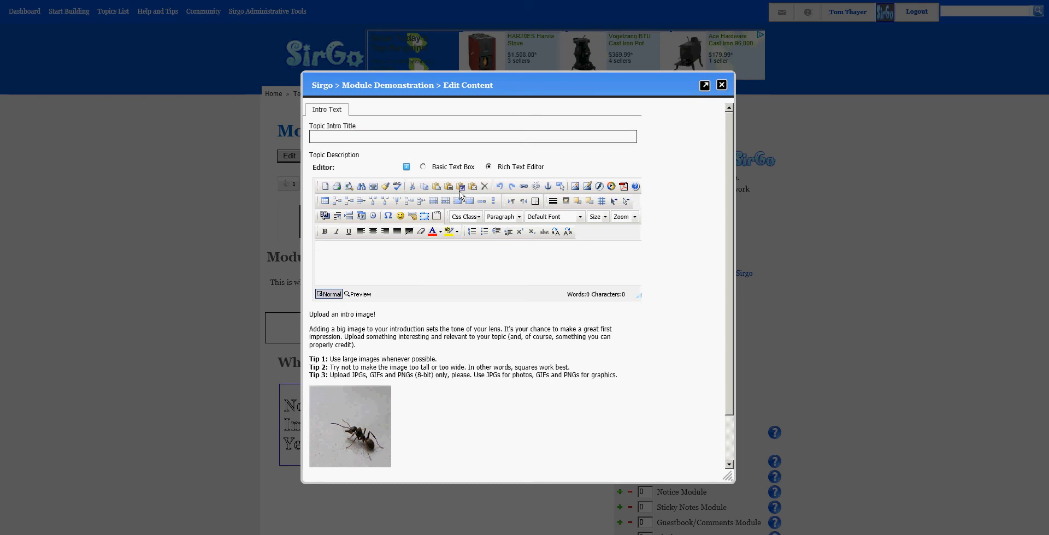
text(THis is)
key(BackSpace)
key(BackSpace)
key(BackSpace)
key(BackSpace)
key(BackSpace)
key(BackSpace)
key(BackSpace)
text(is is a very nice Anty)
Step: Switch the topic description to the Basic Text Box editor and back to the Rich Text Editor
click(428, 257)
drag(638, 296, 649, 344)
click(471, 272)
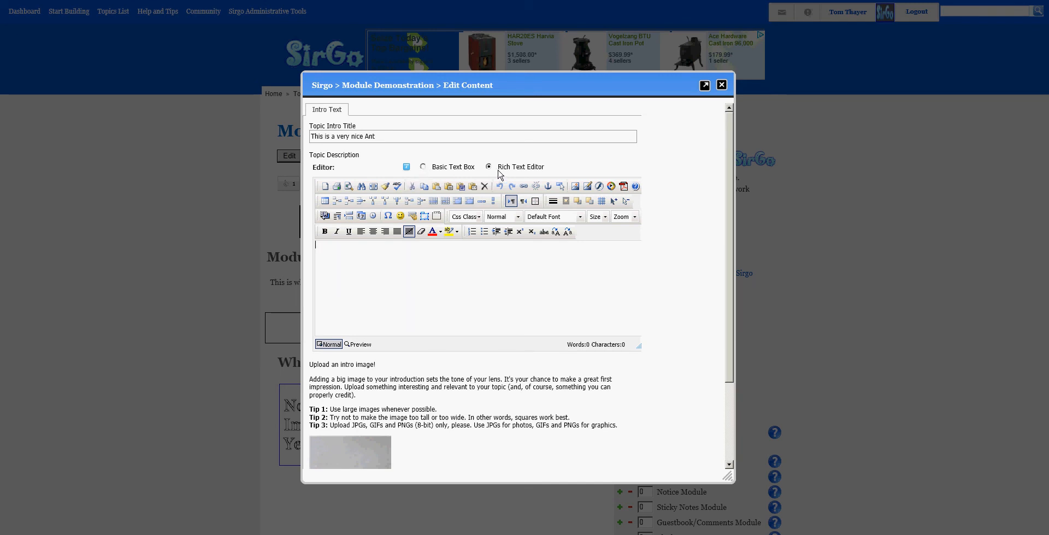
click(422, 167)
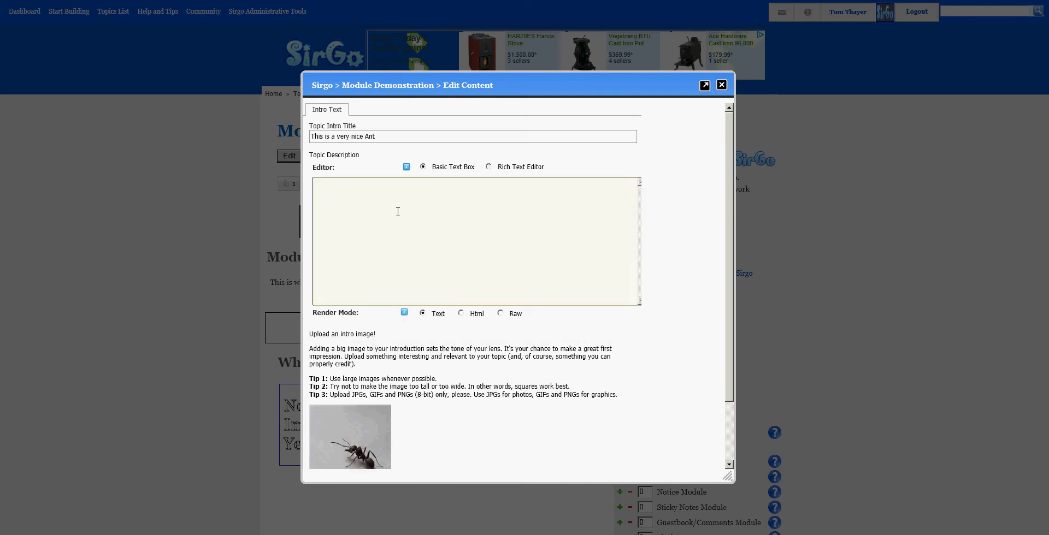
click(489, 167)
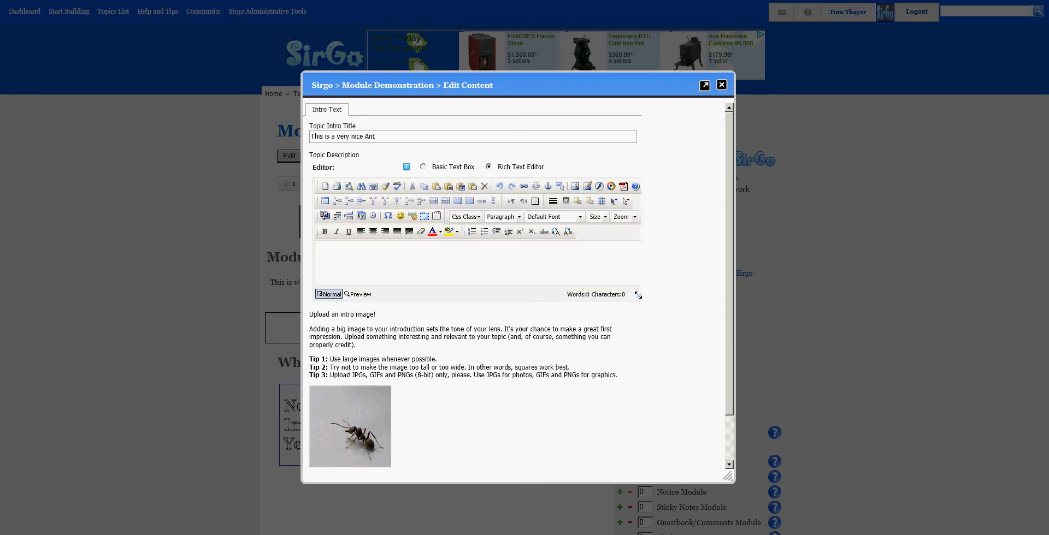
Step: Make the description area taller and enter "This ant was walking around yesterday" in it
drag(638, 295, 642, 353)
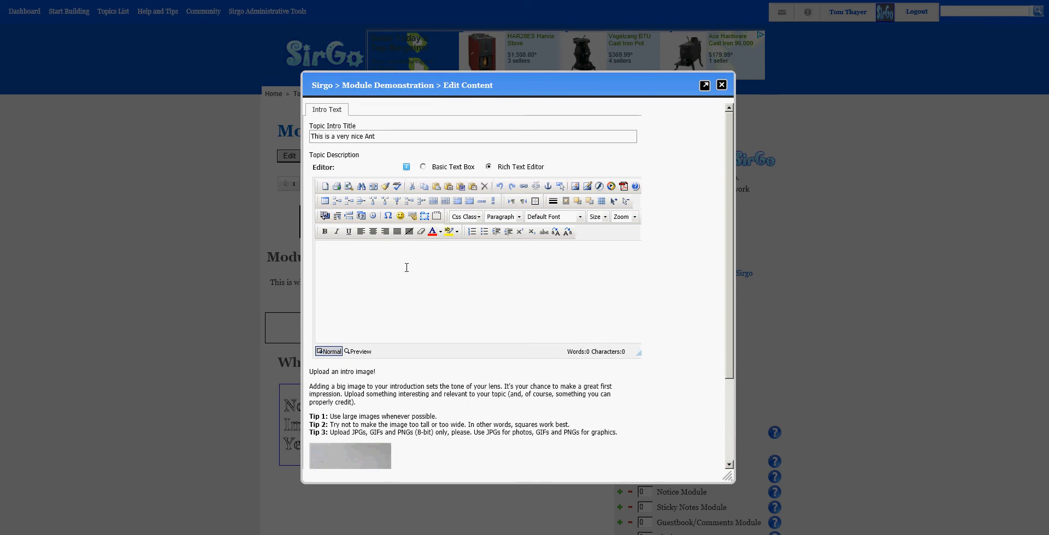
click(366, 250)
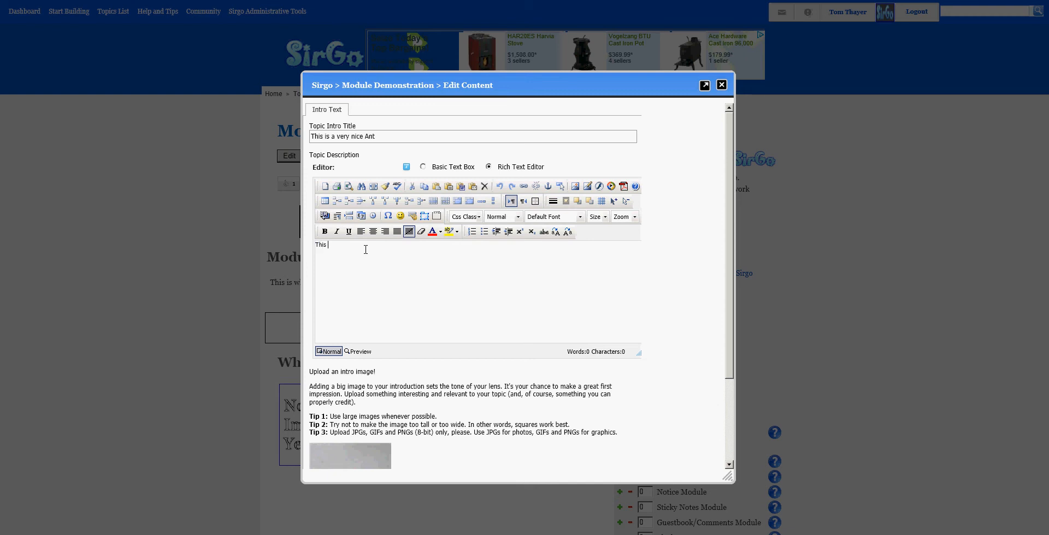
text(This ant was walking around yesterday)
Step: Format the word "yesterday" in the description as bold with green text and a light yellow highlight
key(shift+Left)
key(shift+Left)
key(shift+Left)
key(shift+Left)
key(shift+Left)
key(shift+Left)
key(shift+Left)
key(shift+Left)
click(325, 232)
click(440, 233)
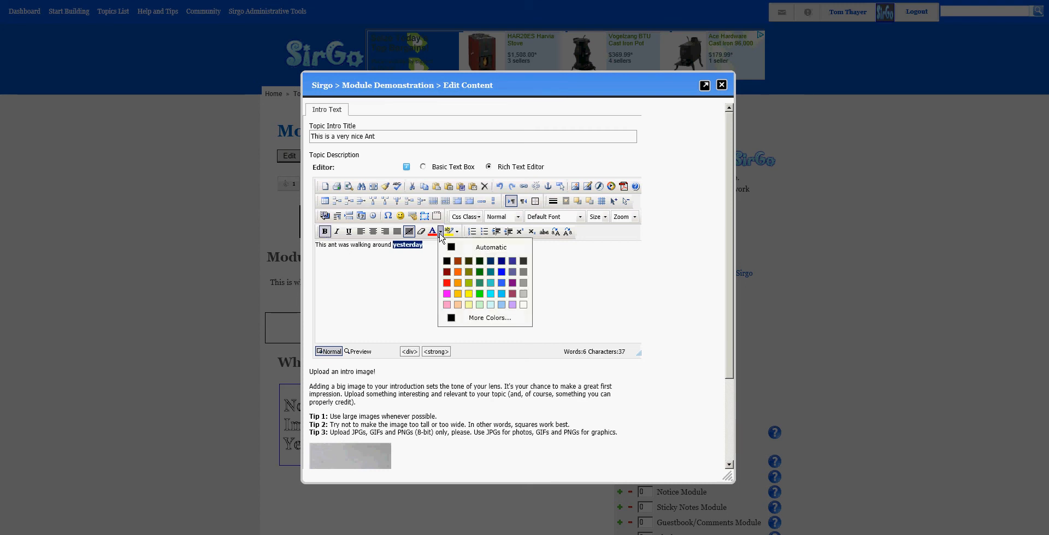
click(481, 284)
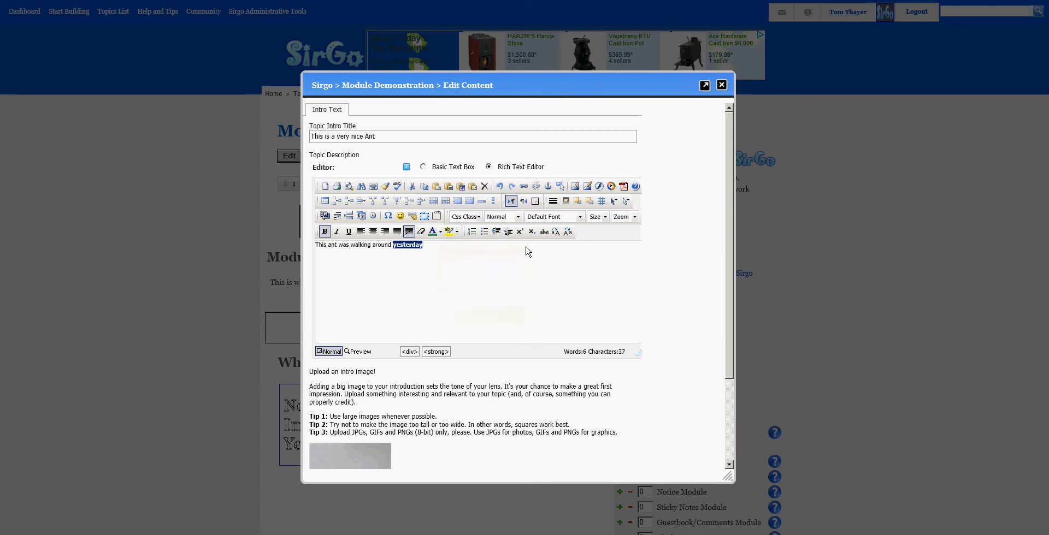
click(456, 232)
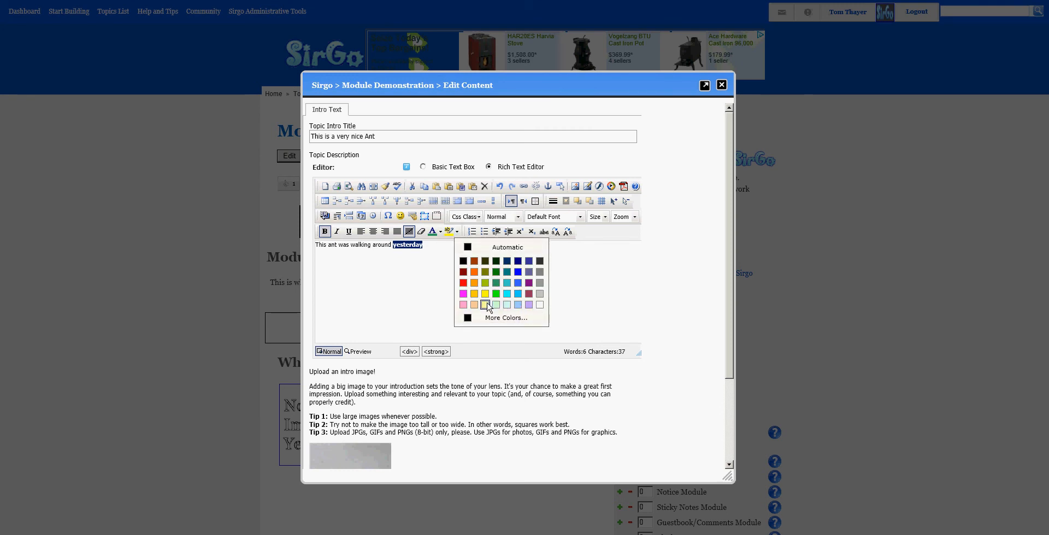
click(485, 304)
click(417, 264)
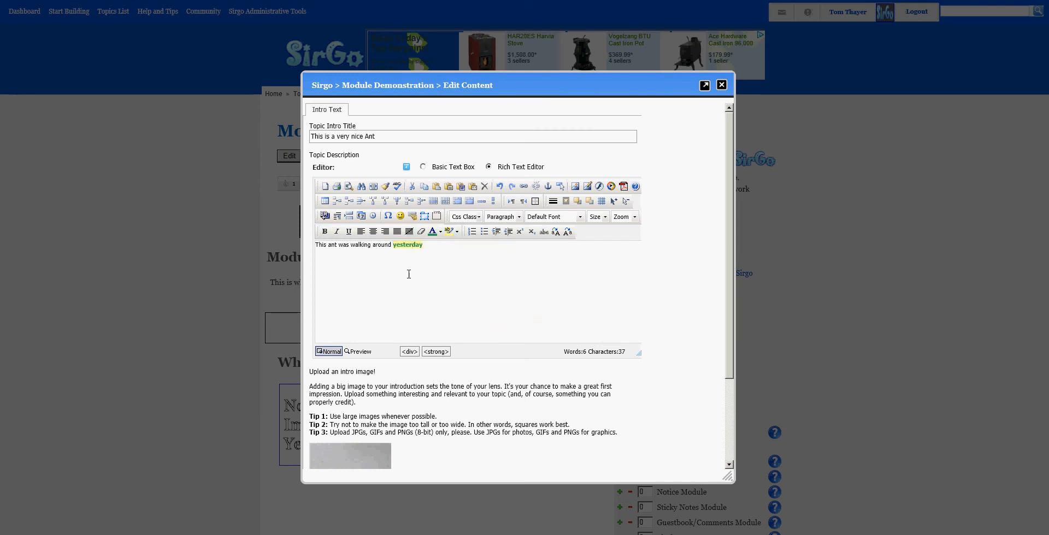
Step: Insert the My Topics phone screenshot from page 14 of the image gallery on a new line below the description text
click(430, 247)
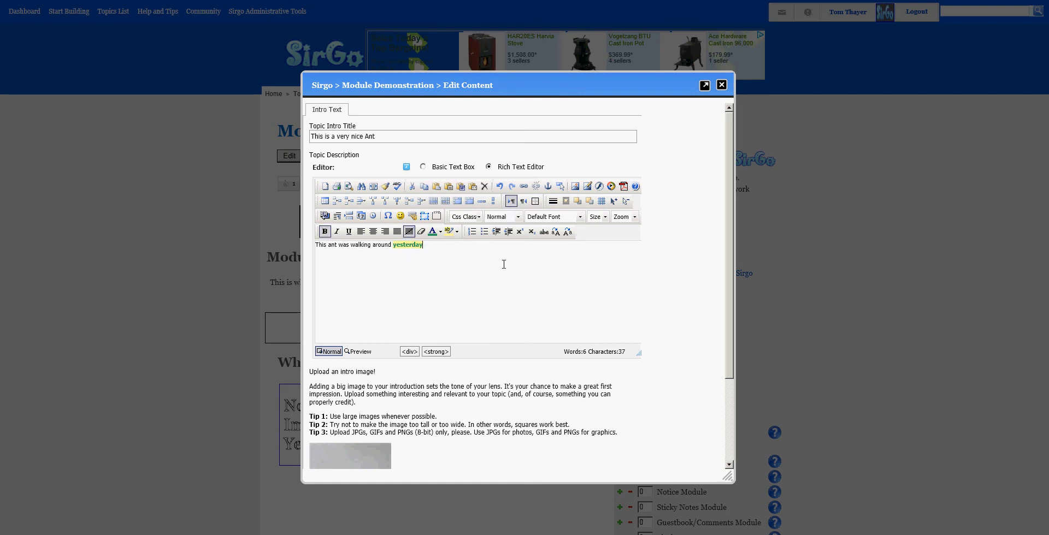
key(Return)
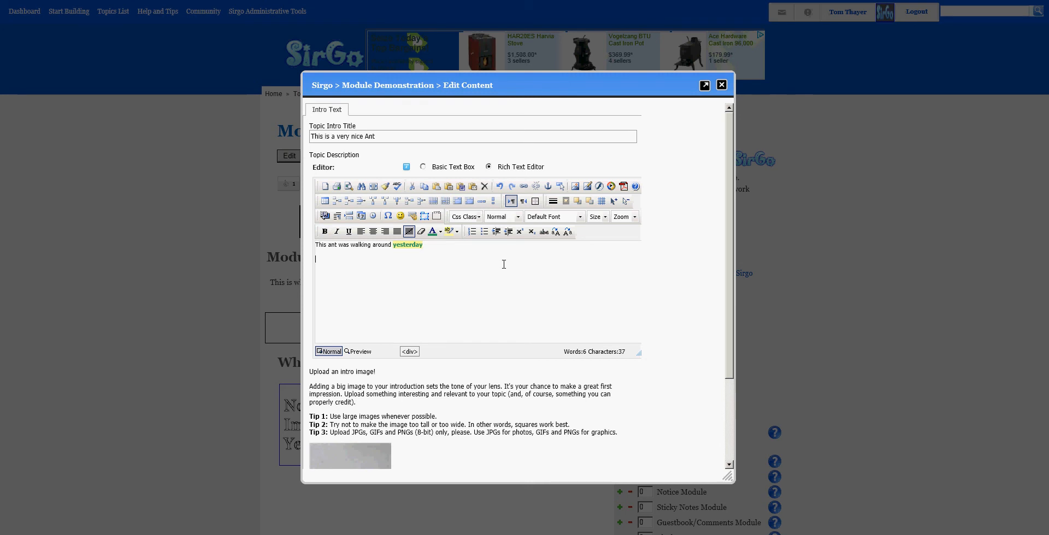
click(576, 187)
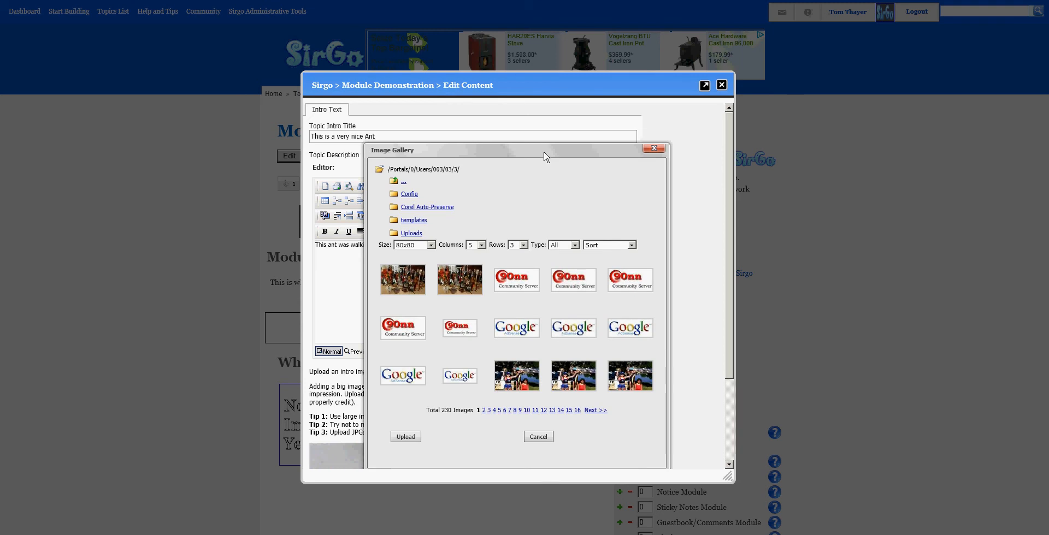
drag(545, 157, 541, 130)
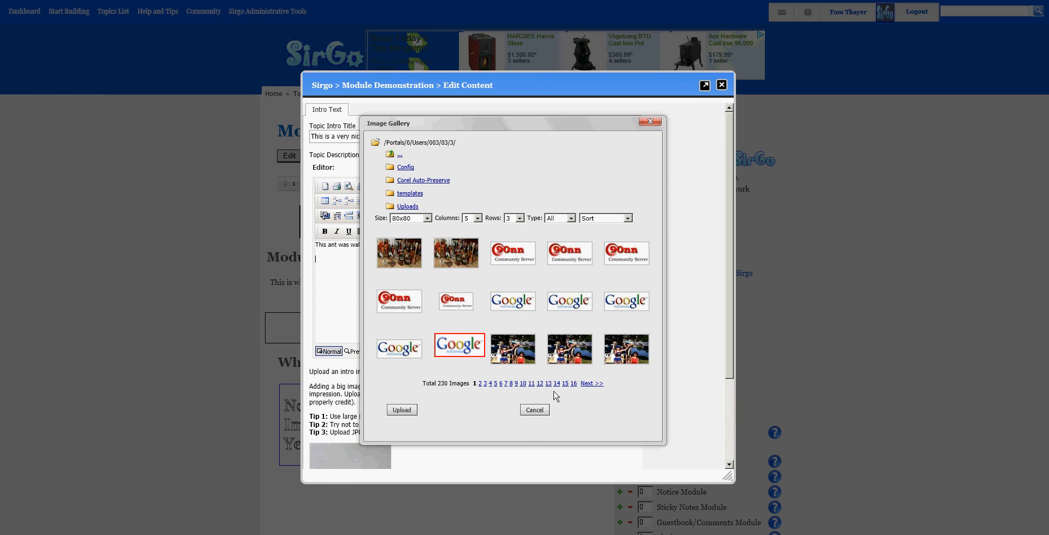
click(592, 384)
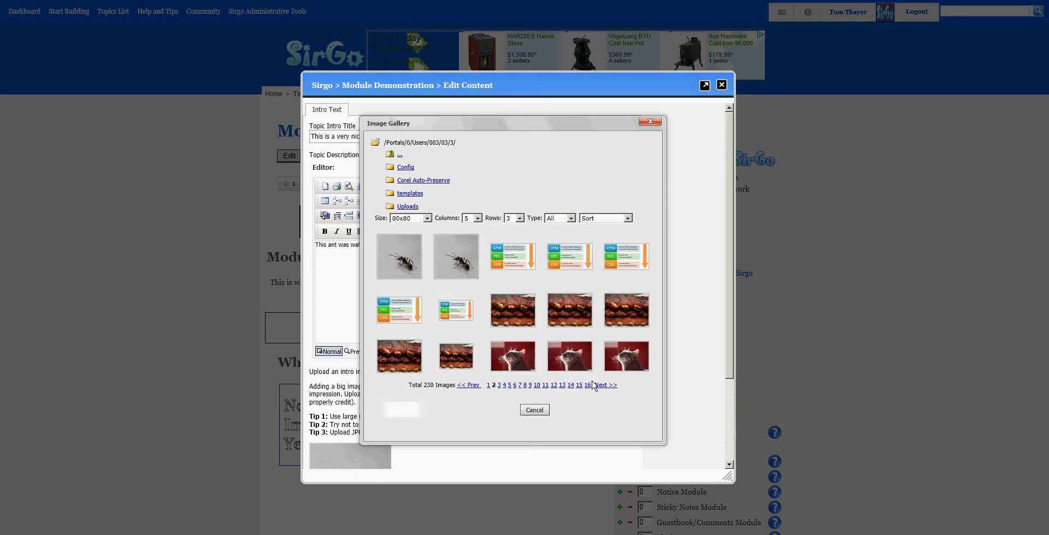
click(561, 387)
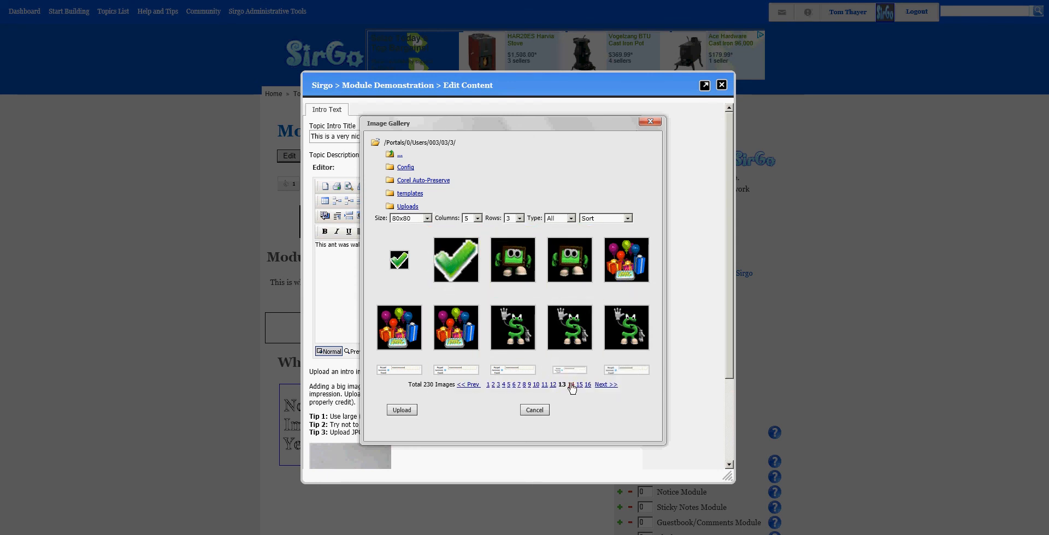
click(571, 386)
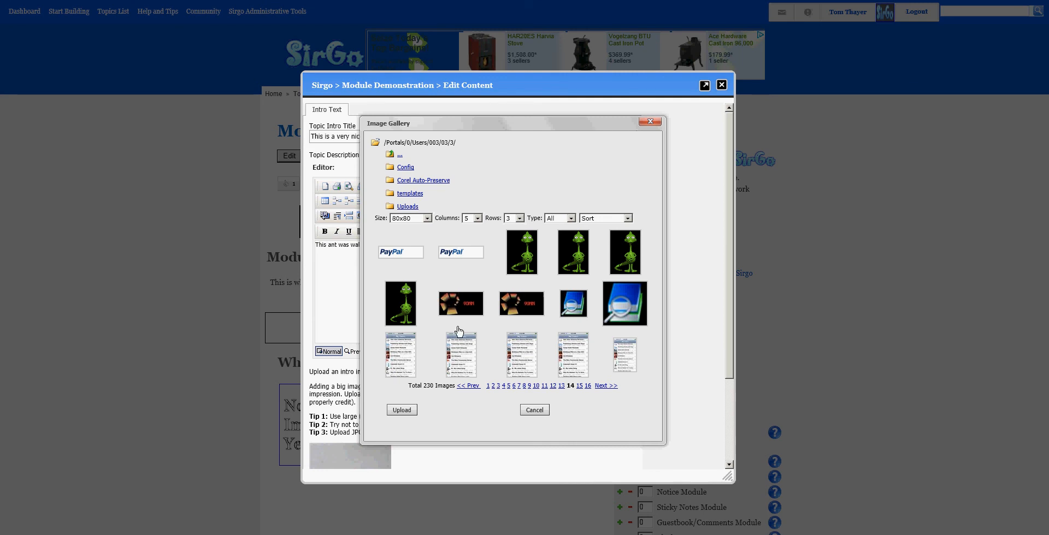
click(403, 350)
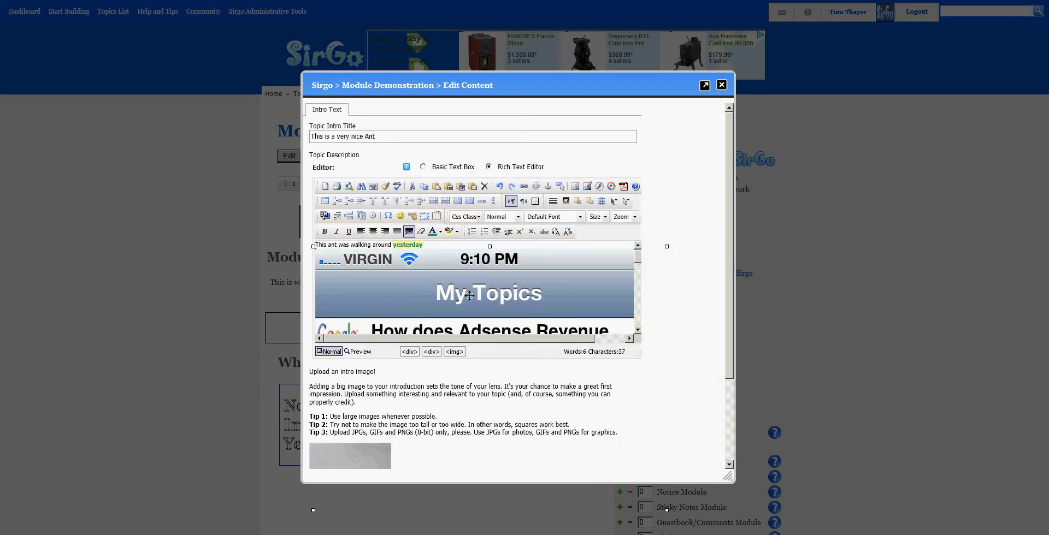
Step: Enlarge the description area and shrink the My Topics image to about 279 by 419 pixels
scroll(482, 295, down, 3)
scroll(468, 296, down, 2)
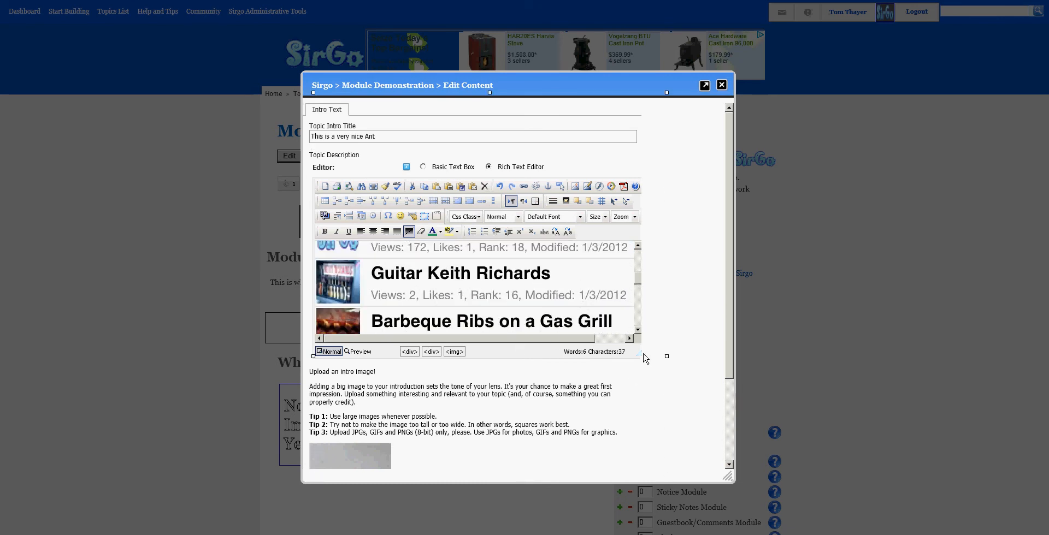
drag(640, 355, 672, 467)
drag(667, 356, 551, 339)
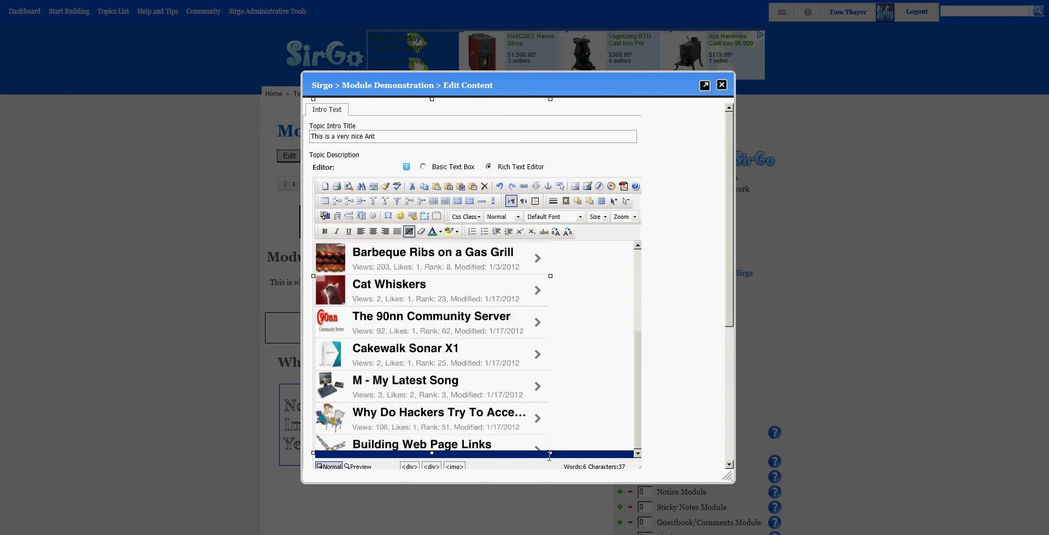
drag(550, 453, 468, 332)
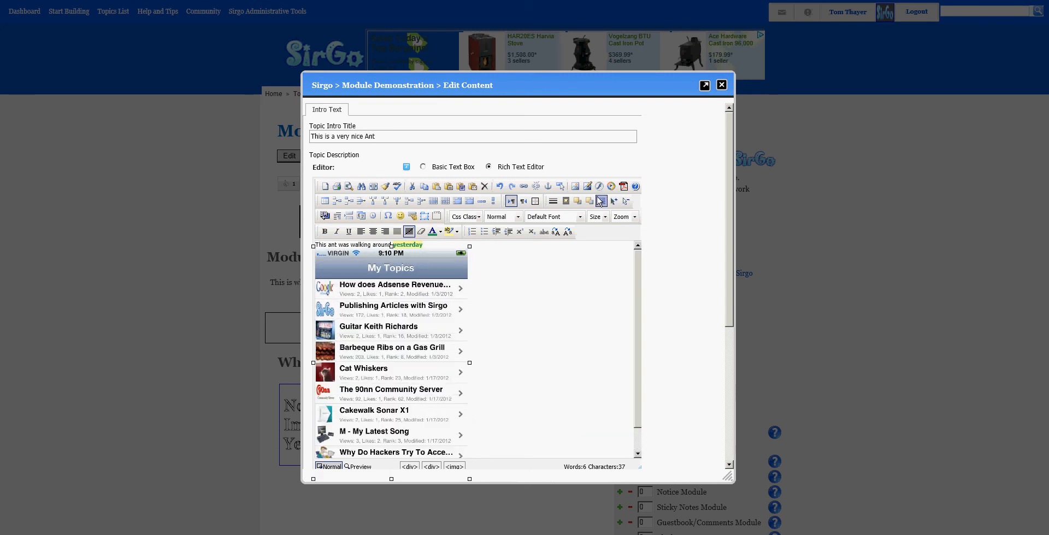
Step: Examine the Insert Image and Insert Flash options, closing each without inserting anything
click(592, 185)
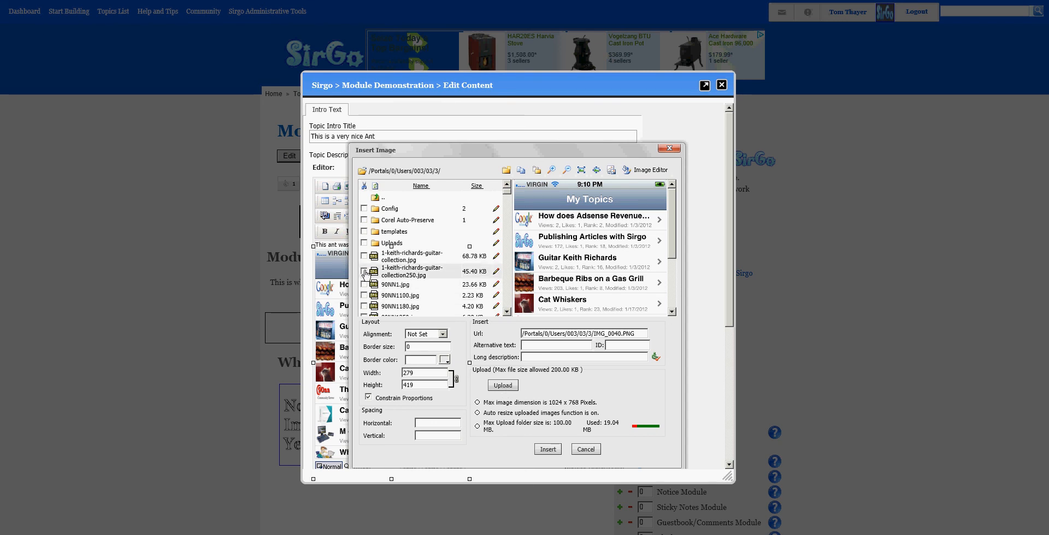
click(586, 450)
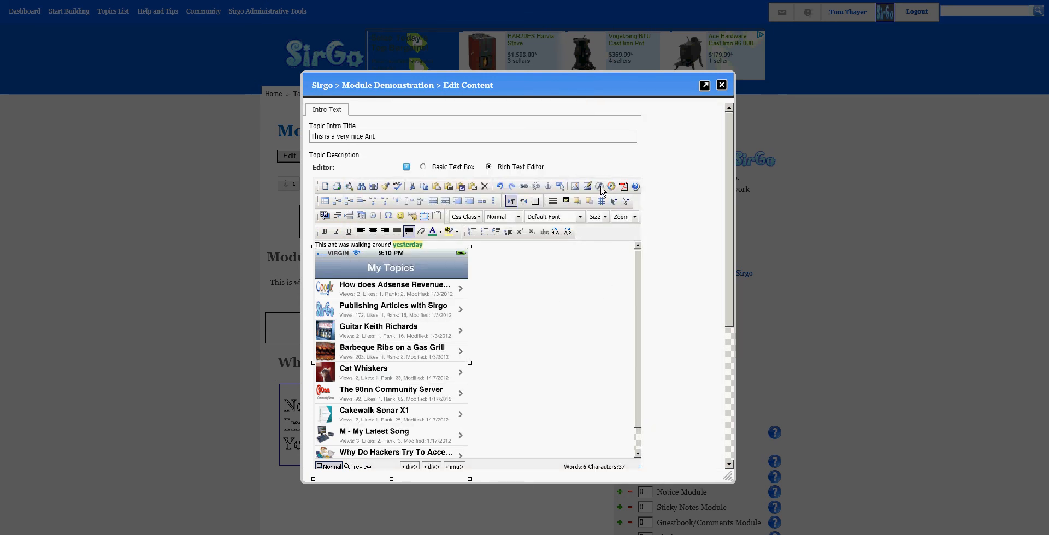
click(600, 187)
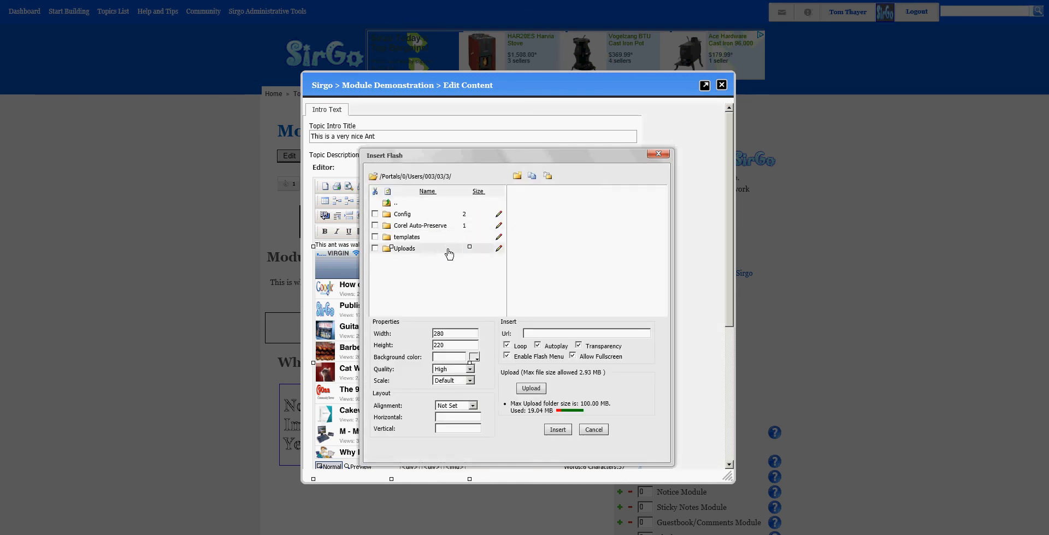
click(660, 155)
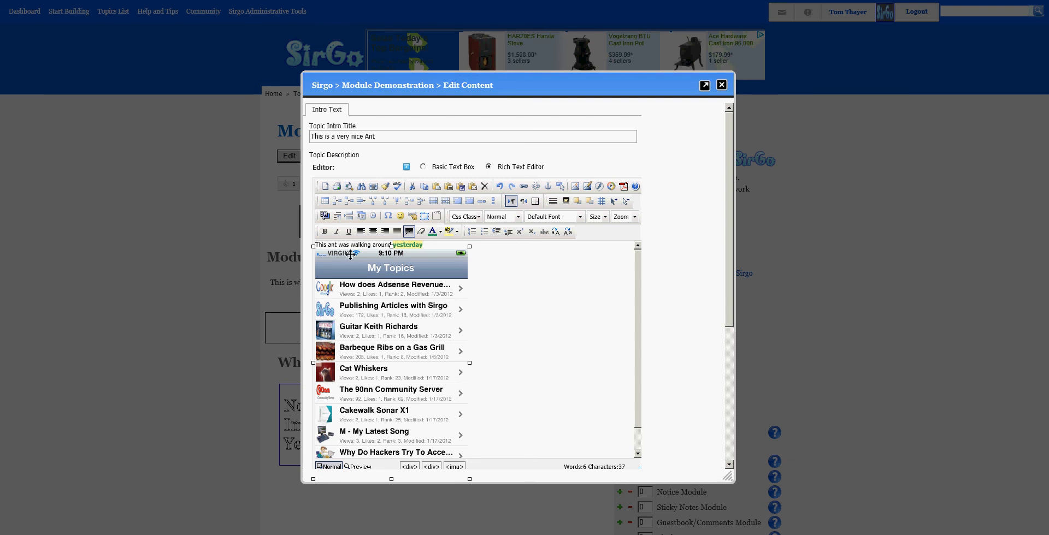
Step: Set the whole description line above the My Topics image to the Georgia font at size 6 (24pt)
drag(317, 244, 423, 245)
click(582, 218)
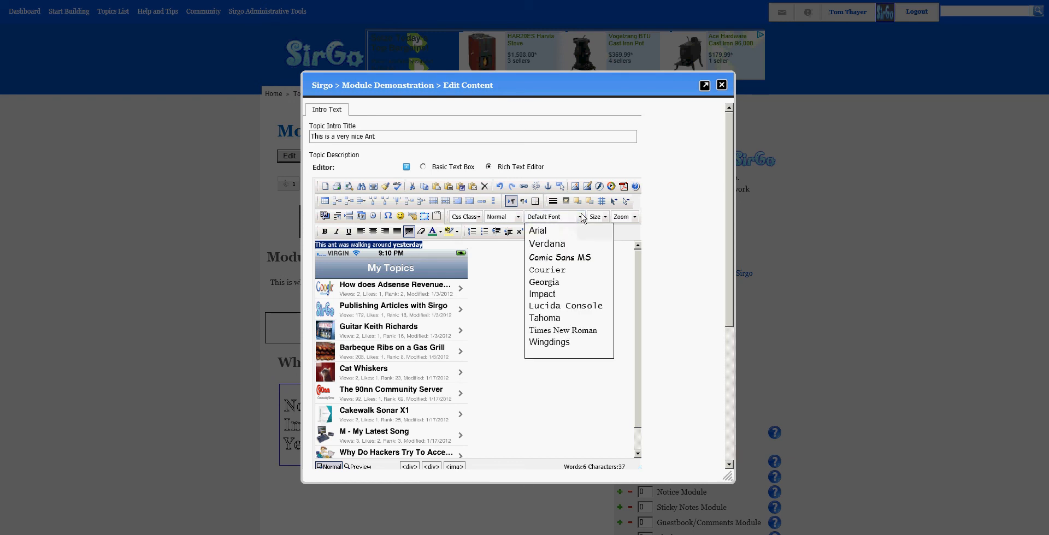
click(547, 282)
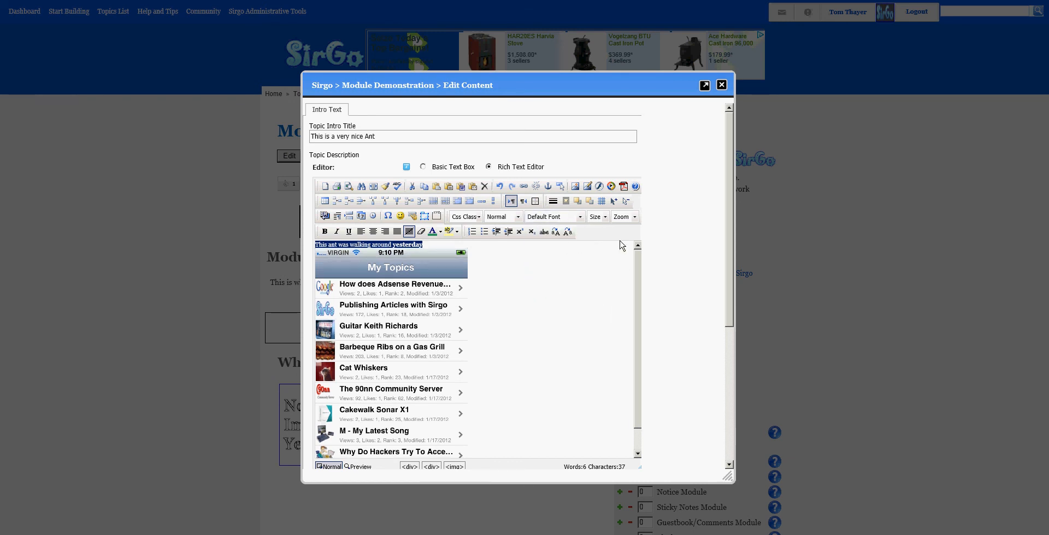
click(605, 217)
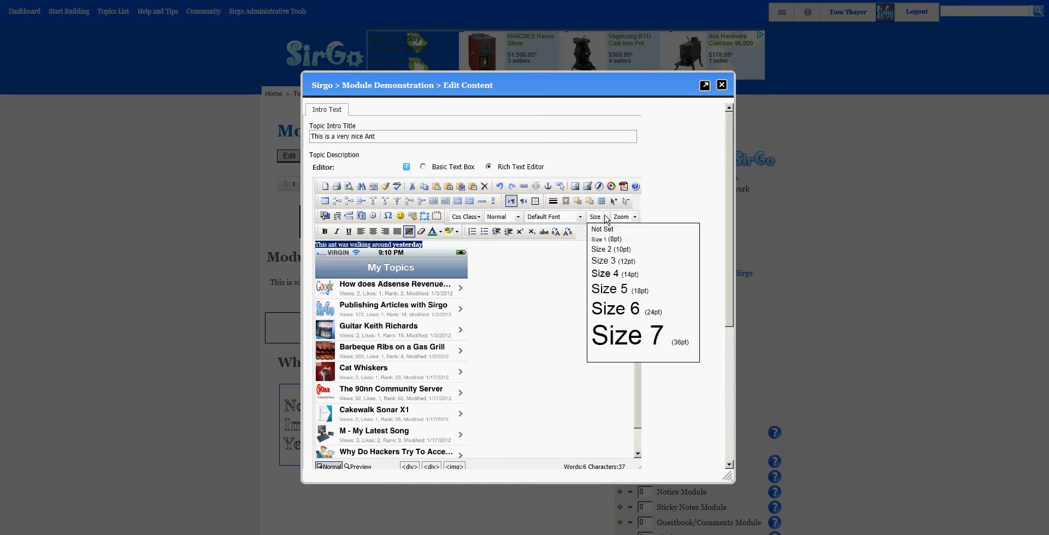
click(613, 309)
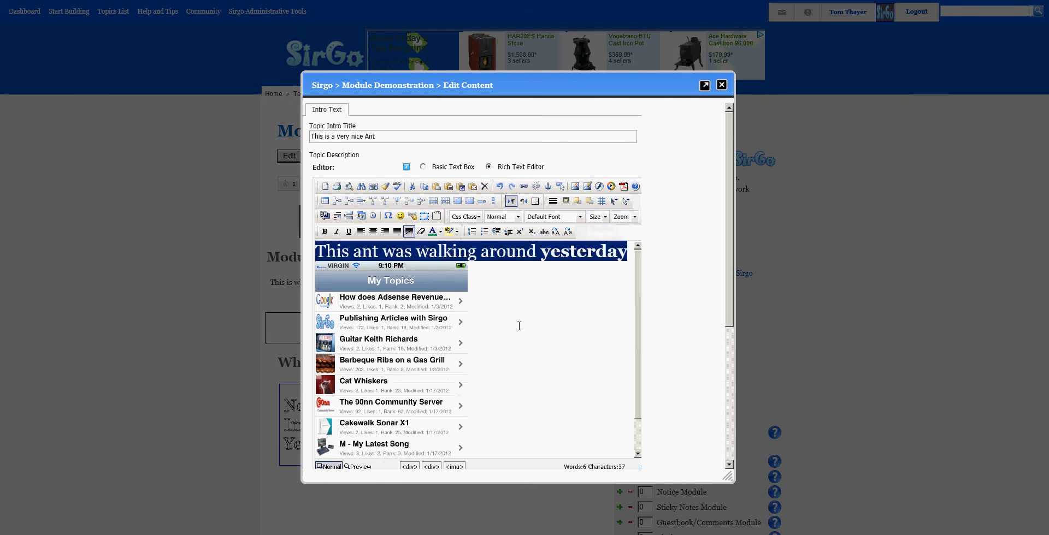
click(569, 297)
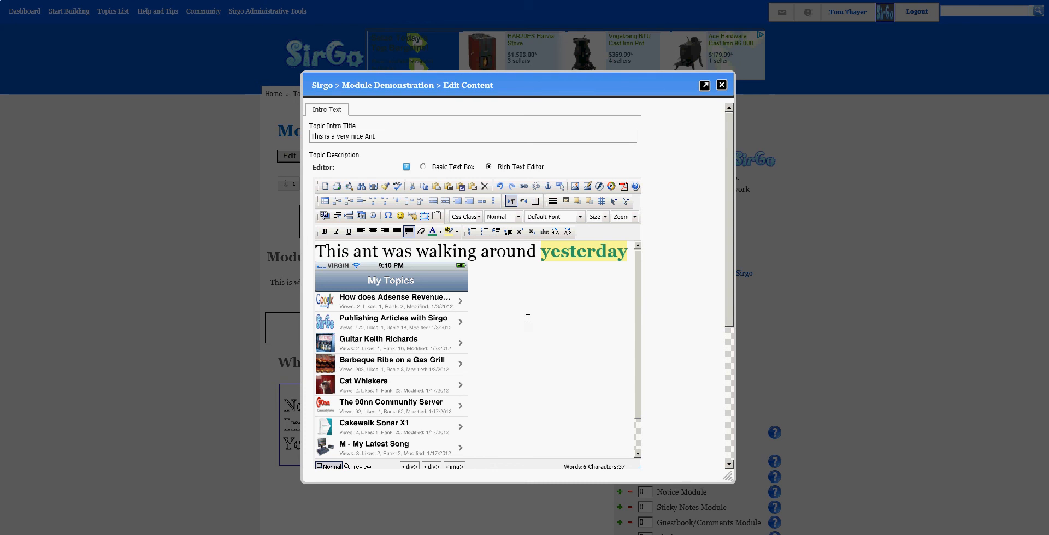
Step: Add a new line between the description text and the My Topics image and insert a grinning smiley emoticon on it
scroll(514, 280, down, 1)
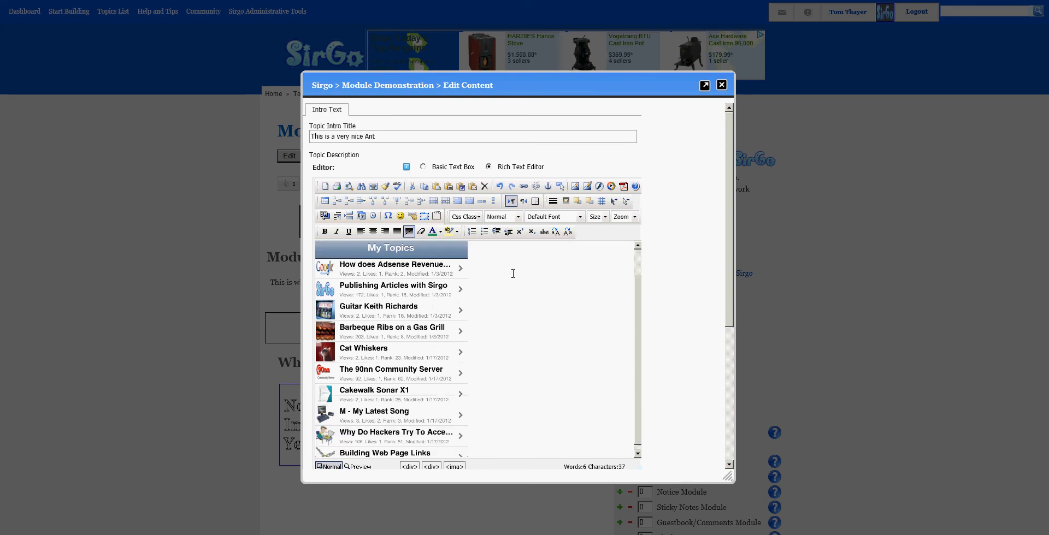
scroll(514, 274, up, 1)
click(629, 256)
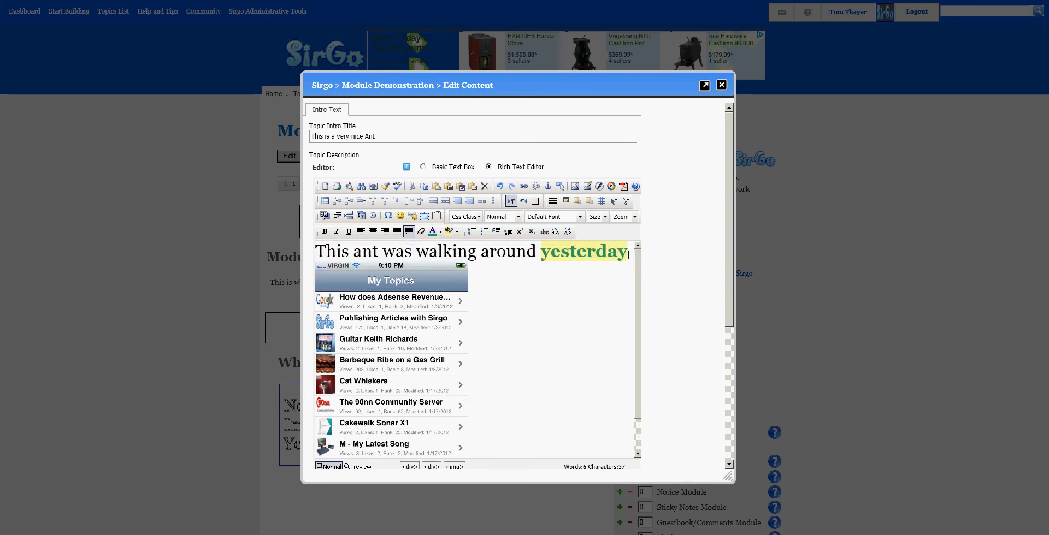
key(Return)
key(Return)
key(Return)
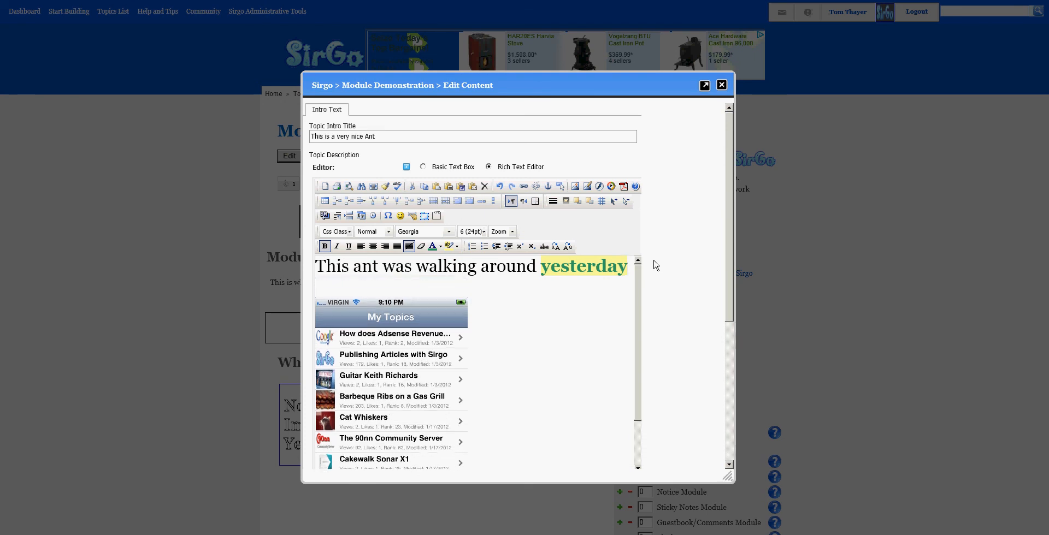
click(472, 286)
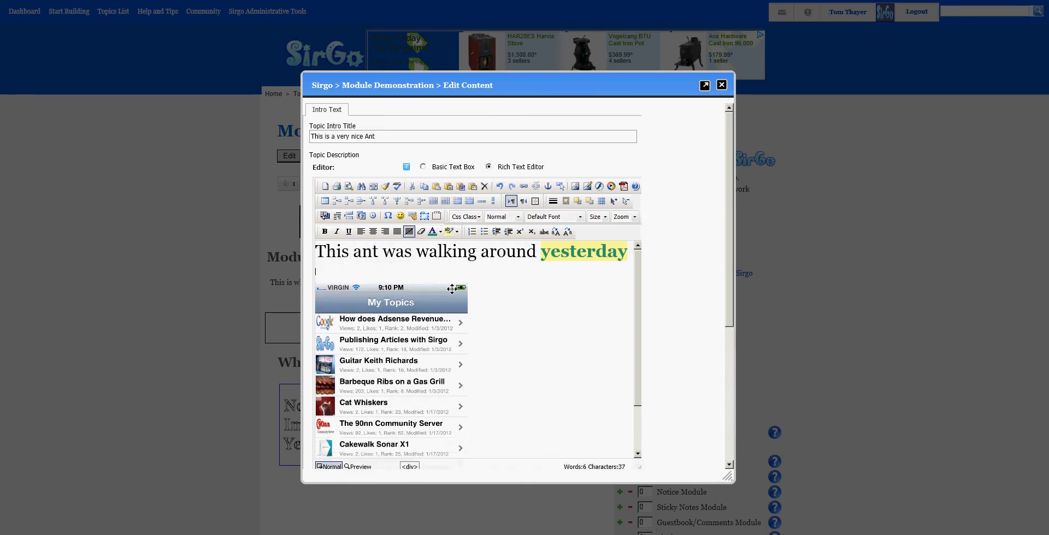
click(400, 215)
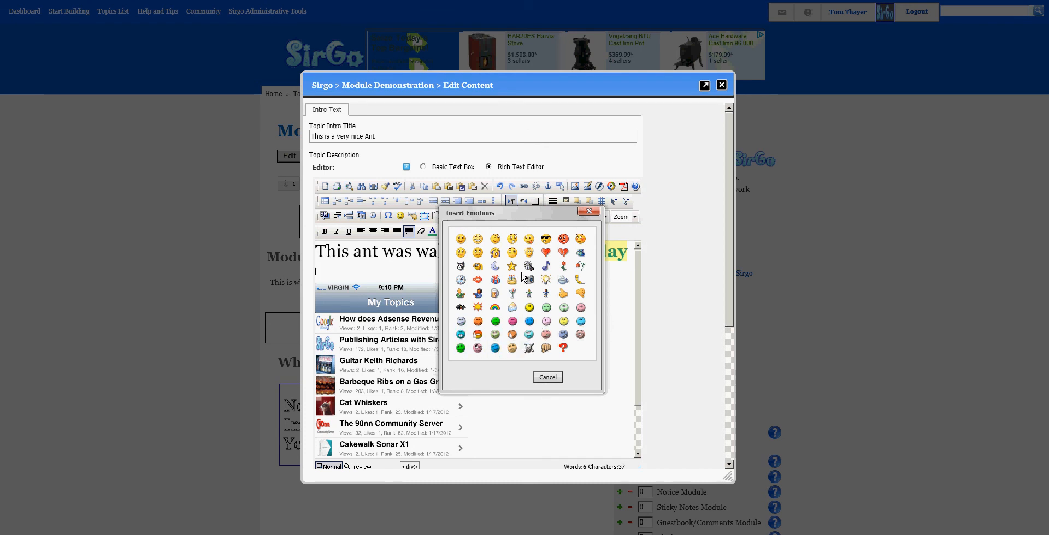
click(478, 240)
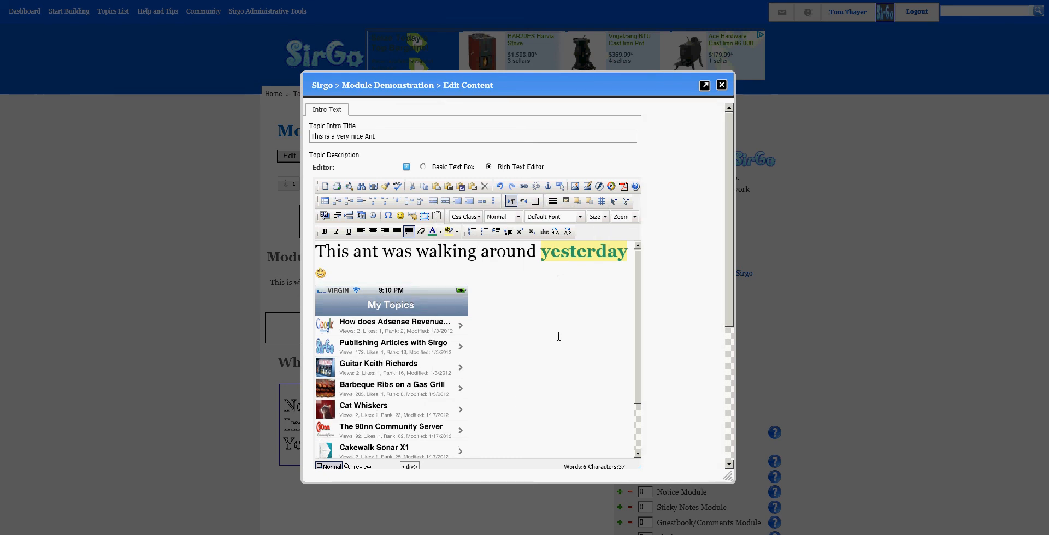
drag(418, 253, 537, 269)
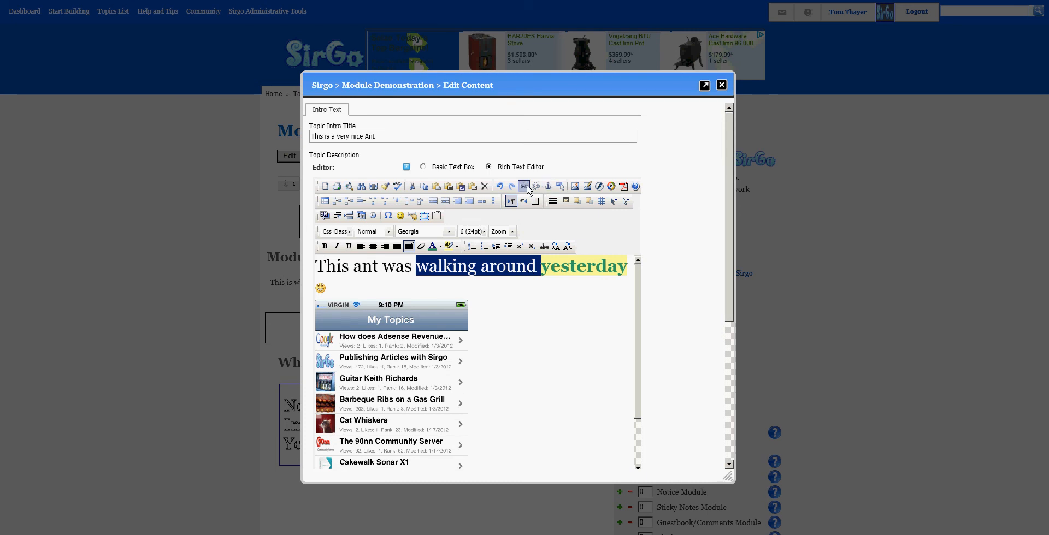
click(524, 188)
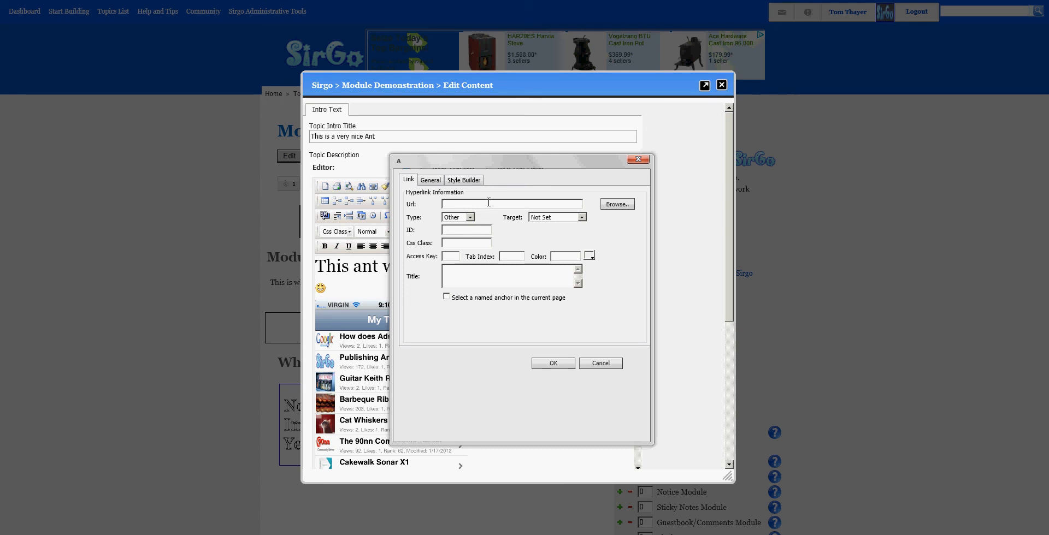
click(470, 217)
click(462, 227)
click(476, 204)
text(www.google.com)
click(553, 364)
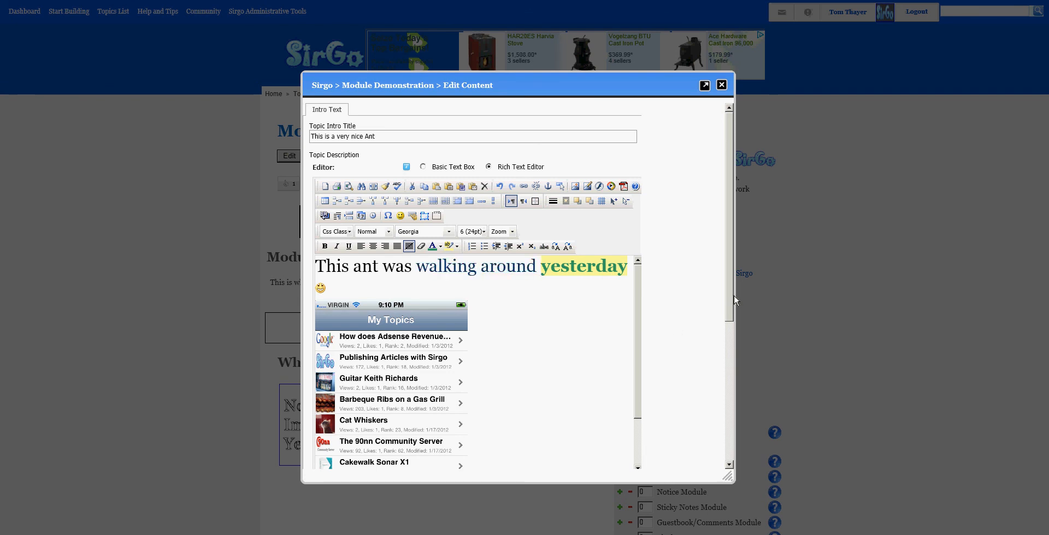
Step: Save the module's edited content and review the Text/HTML module on the topic page
scroll(681, 321, down, 4)
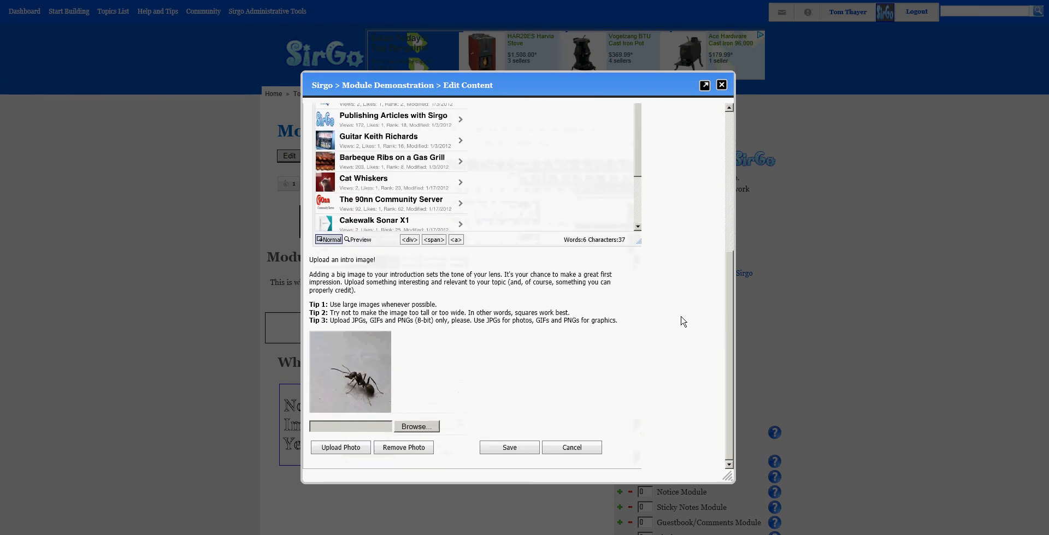
scroll(678, 320, up, 4)
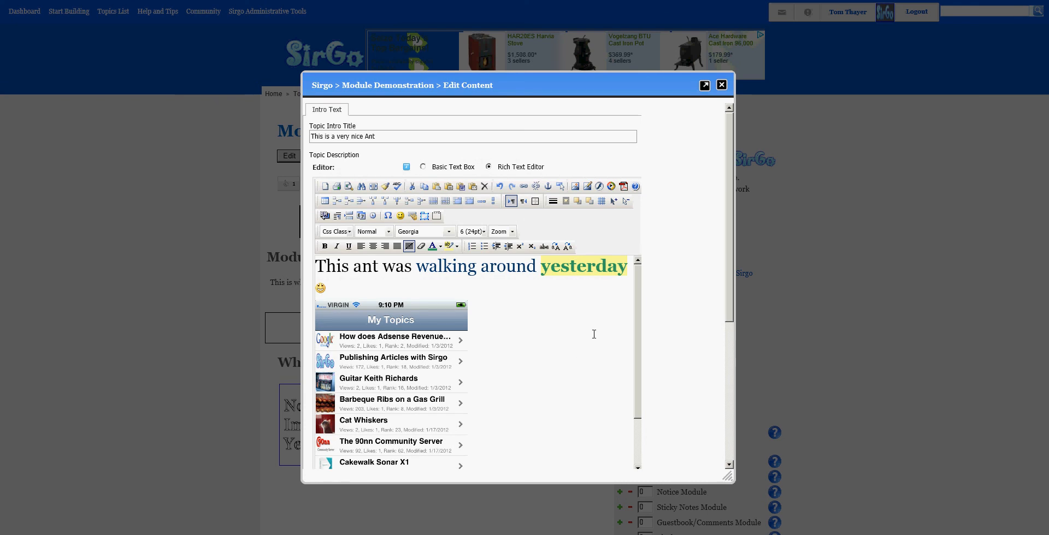
scroll(679, 332, down, 4)
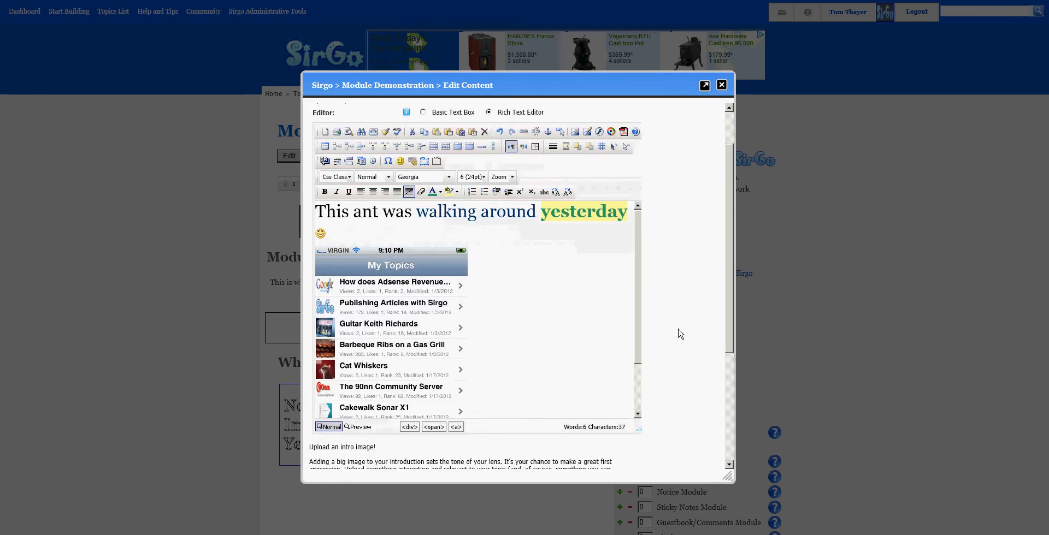
click(510, 452)
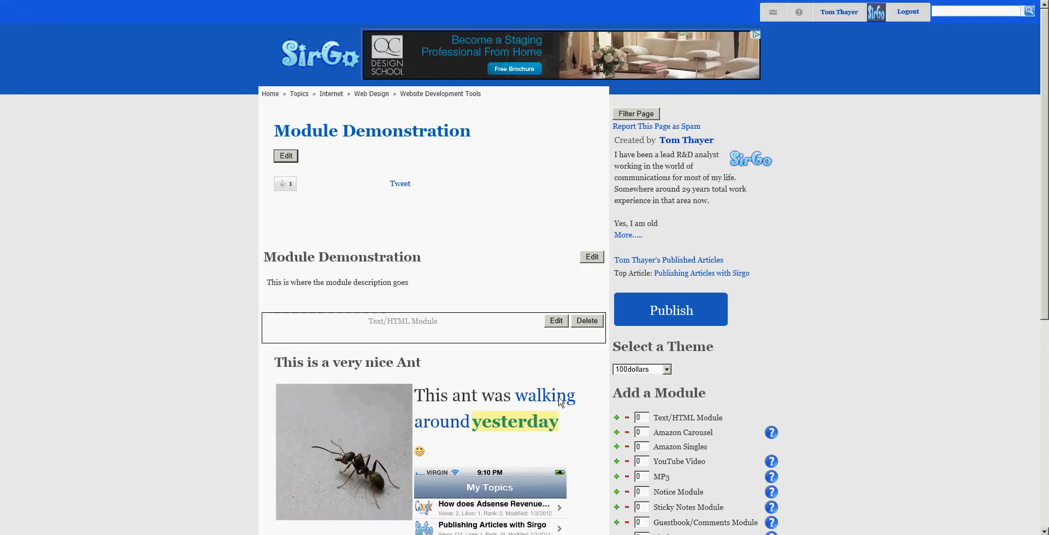
scroll(593, 397, down, 4)
scroll(593, 397, down, 1)
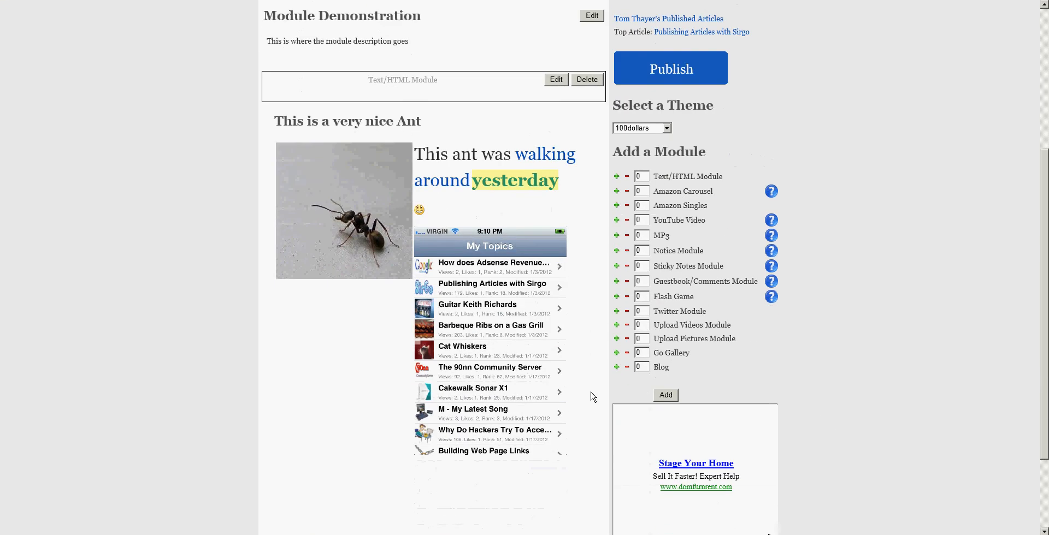